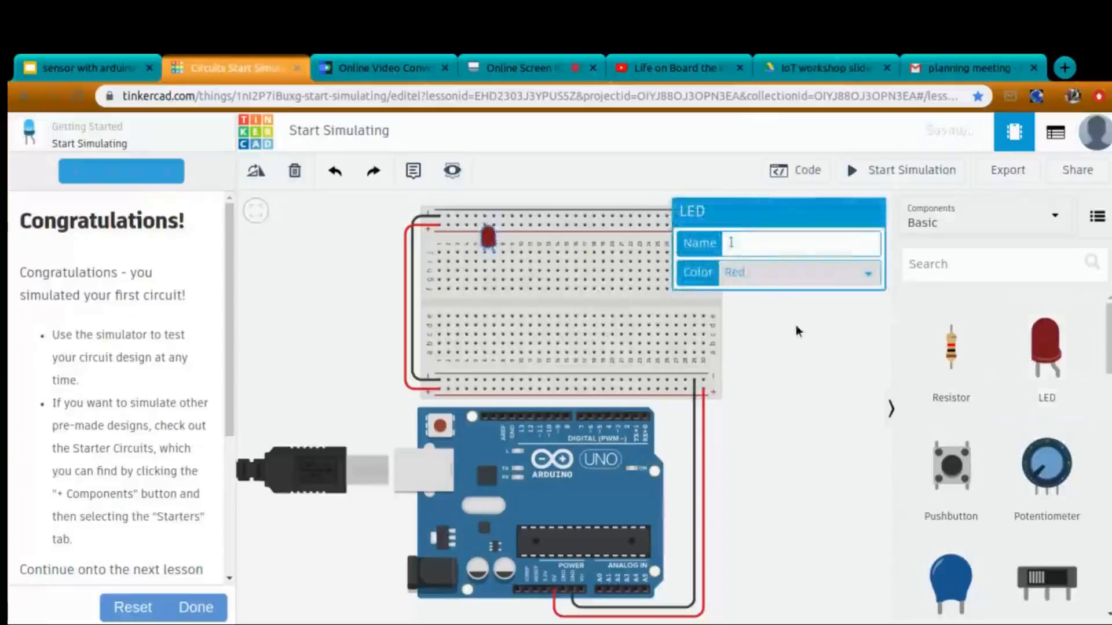
Place a potentiometer on the upper half of the breadboard, just to the right of the LED.
click(793, 327)
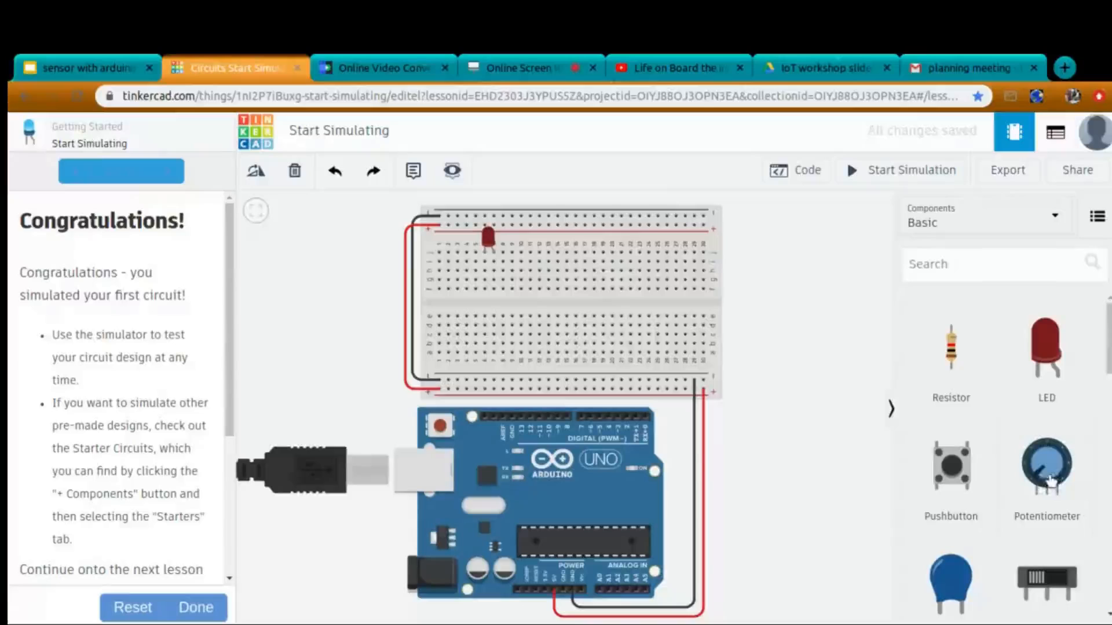
drag(1047, 466, 535, 259)
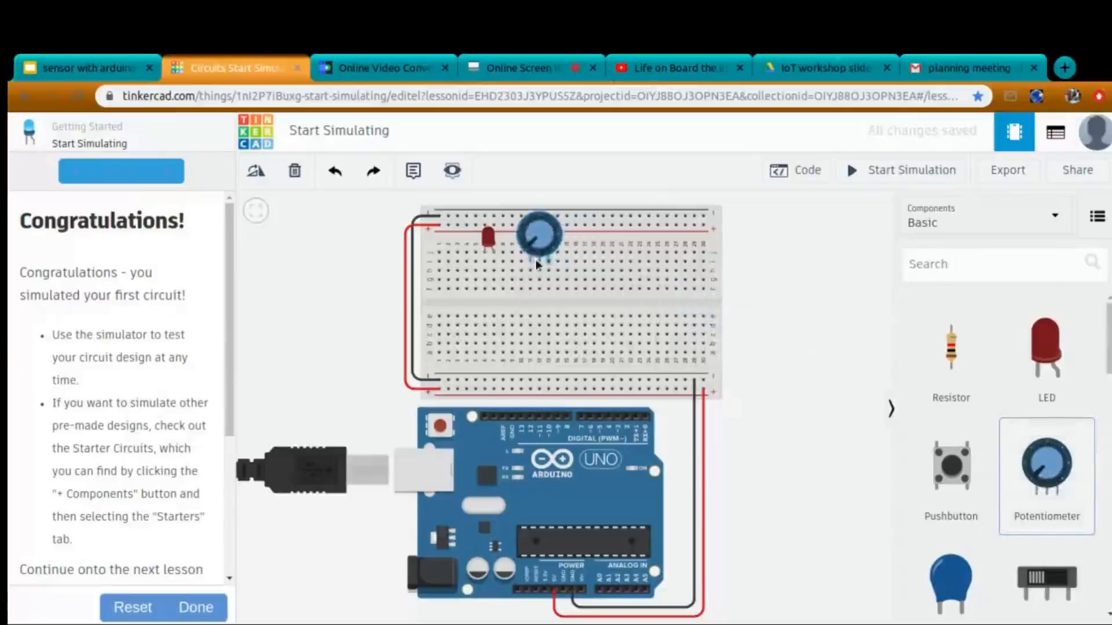
mouse_move(539, 265)
mouse_down()
mouse_move(565, 288)
mouse_move(528, 272)
mouse_move(527, 282)
mouse_move(539, 273)
mouse_up()
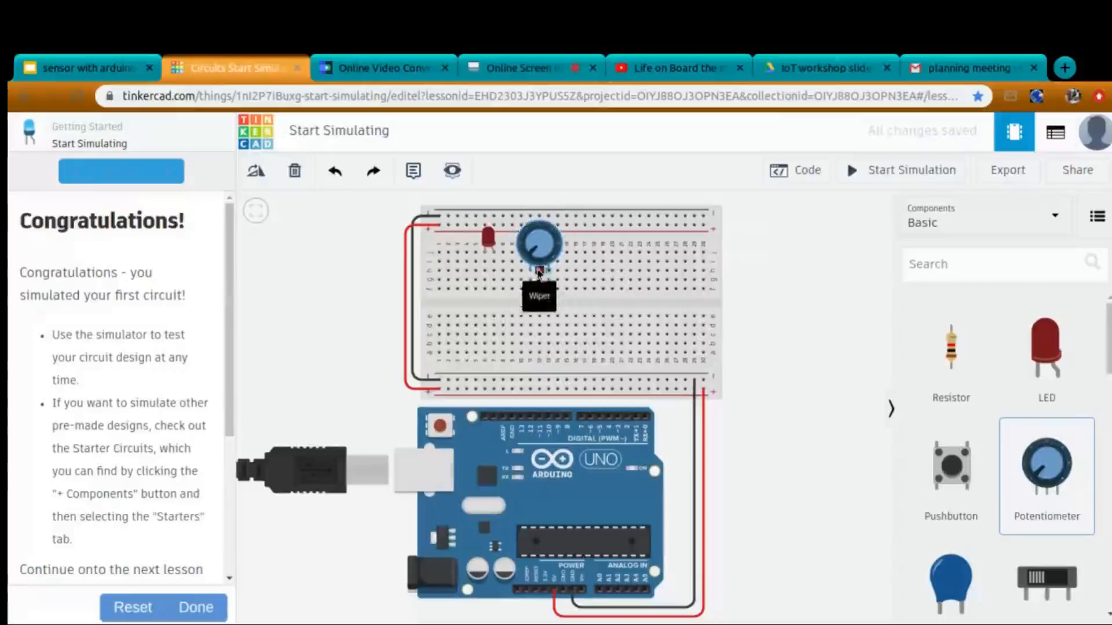
click(537, 273)
click(766, 349)
Set the potentiometer's resistance to 10 kΩ.
click(552, 249)
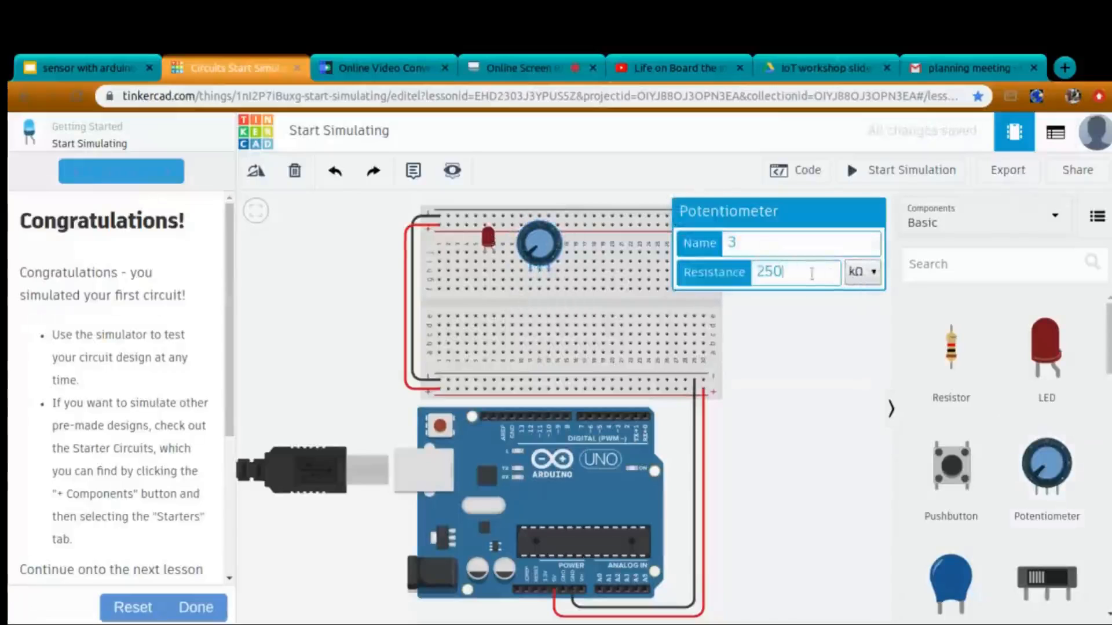
key(BackSpace)
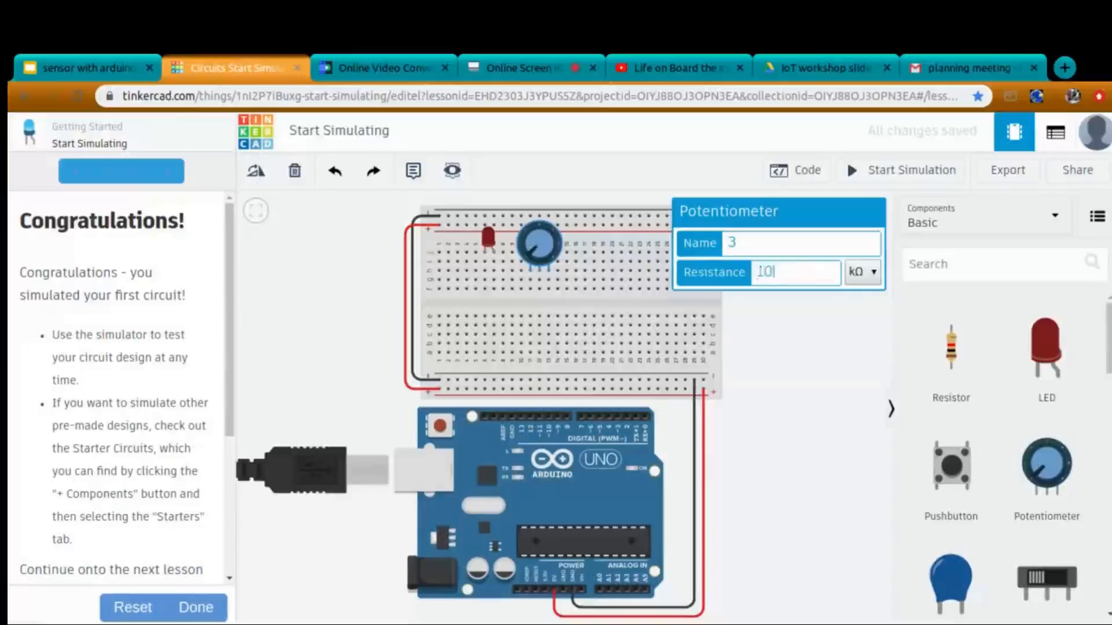
click(811, 326)
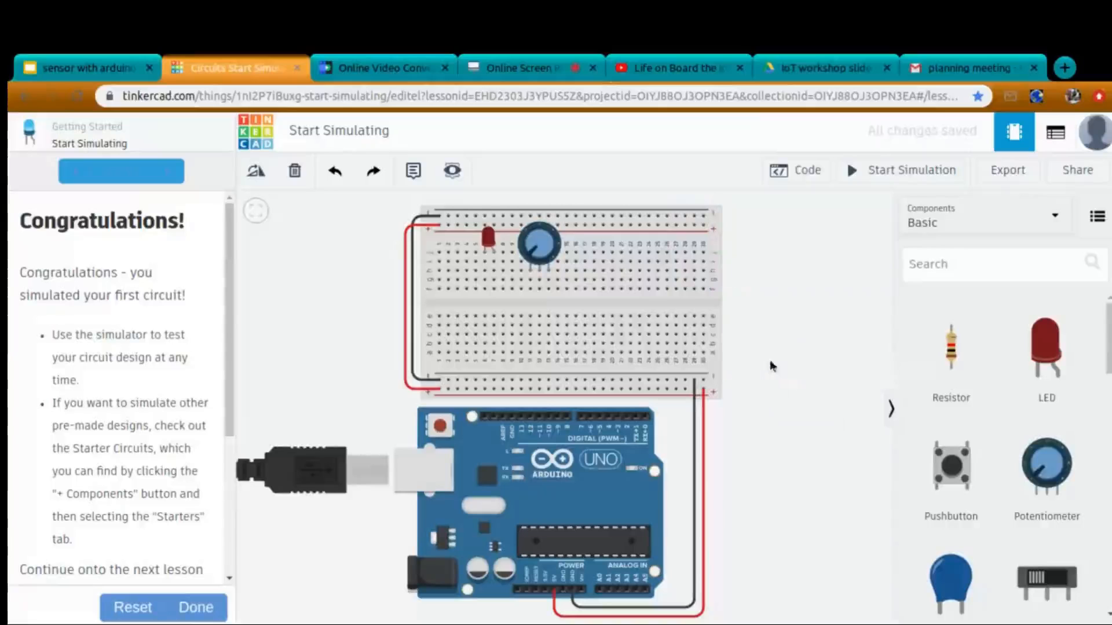
Delete the red wire that links the breadboard's upper and lower positive rails.
scroll(770, 361, down, 1)
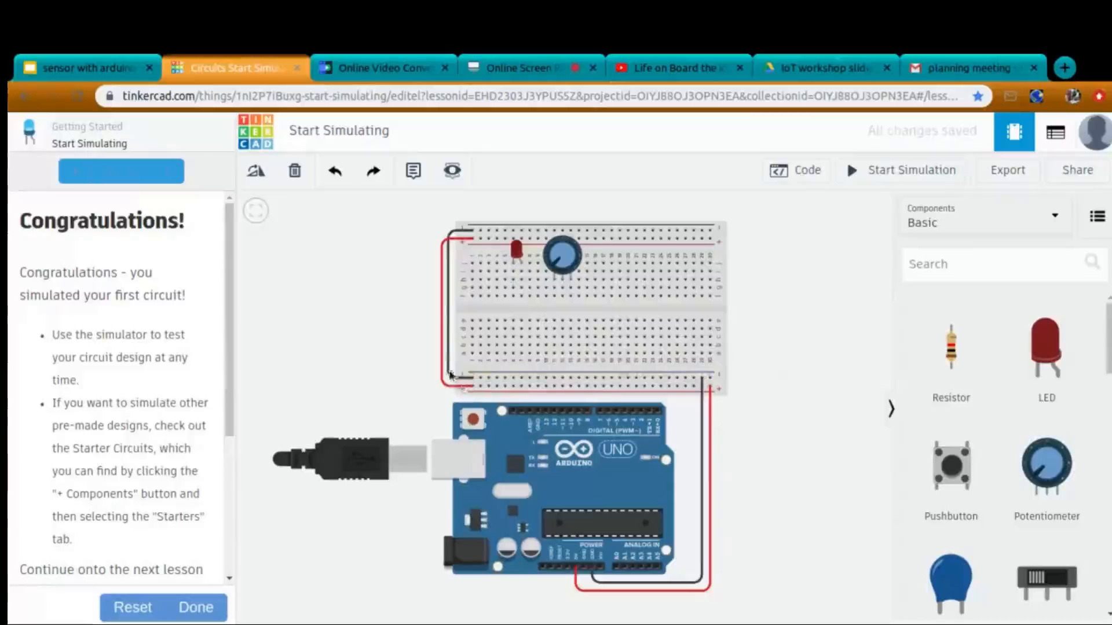
click(442, 370)
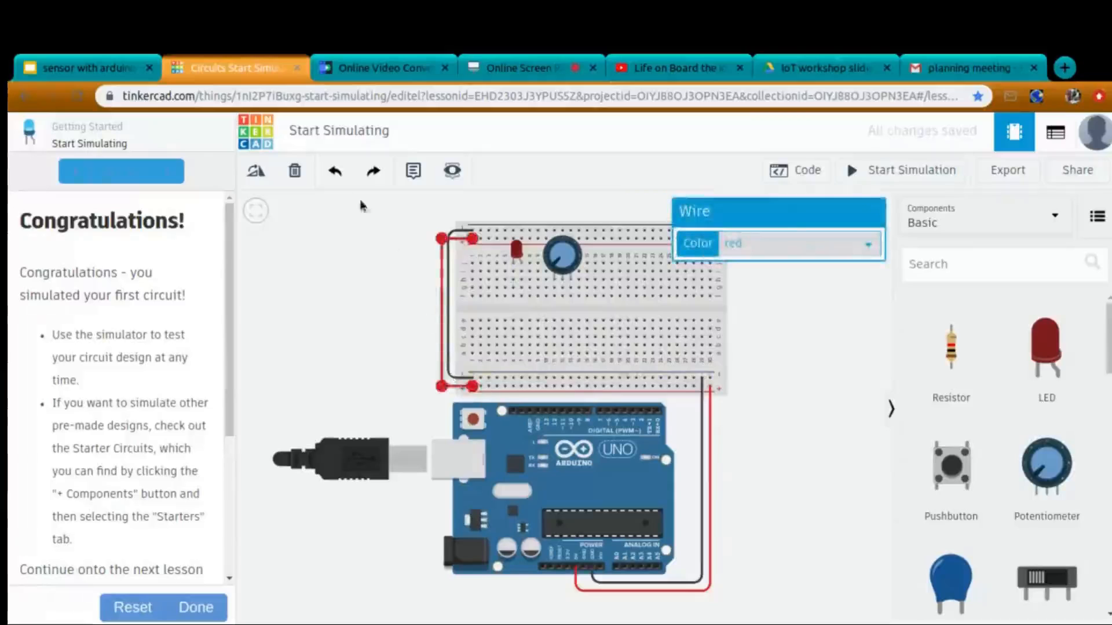
click(294, 172)
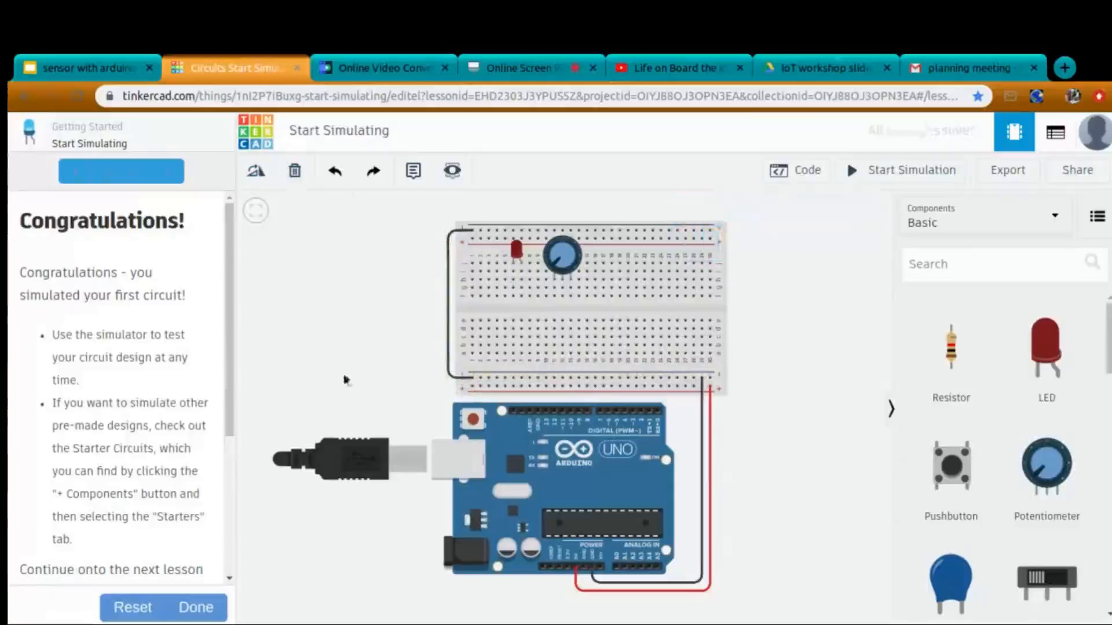
Connect Arduino digital pin 13 to the breadboard column of the LED's right leg with a green wire.
click(545, 409)
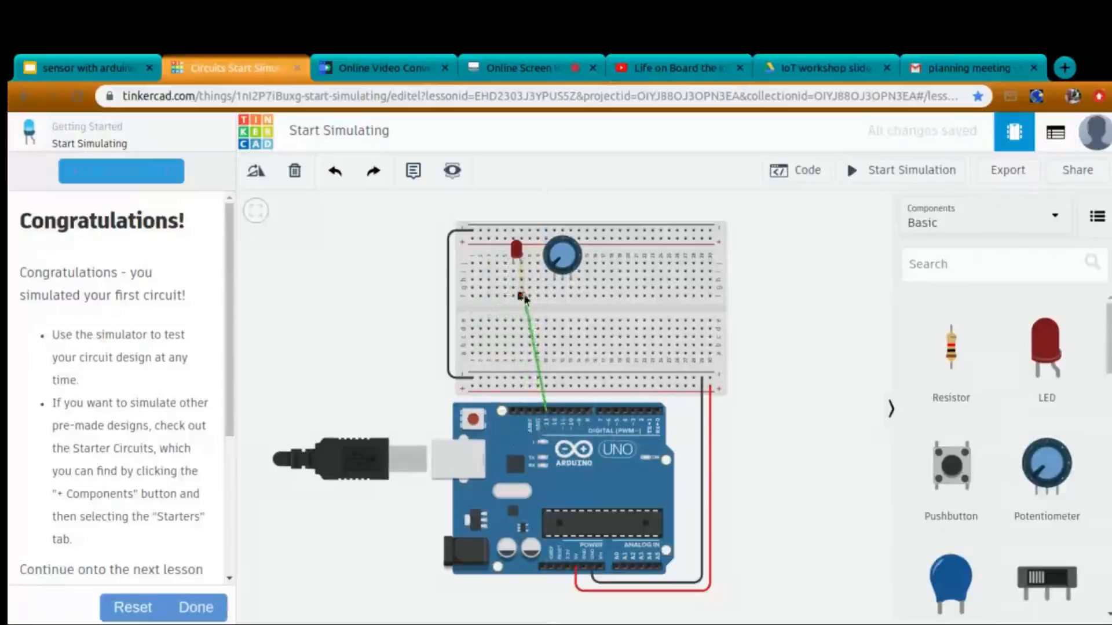
click(521, 296)
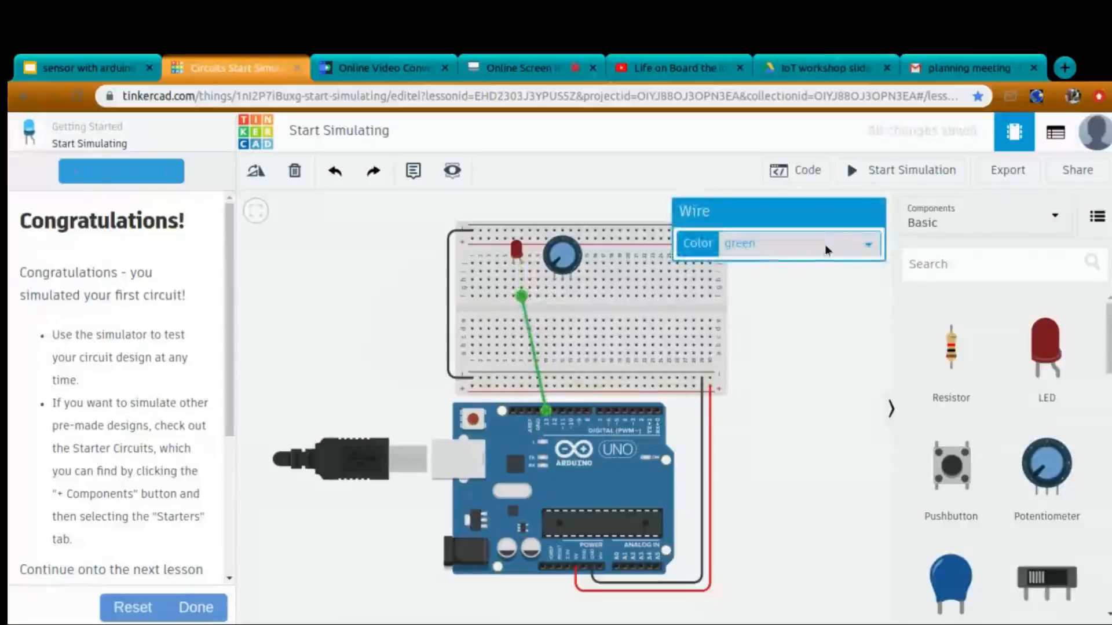
click(798, 389)
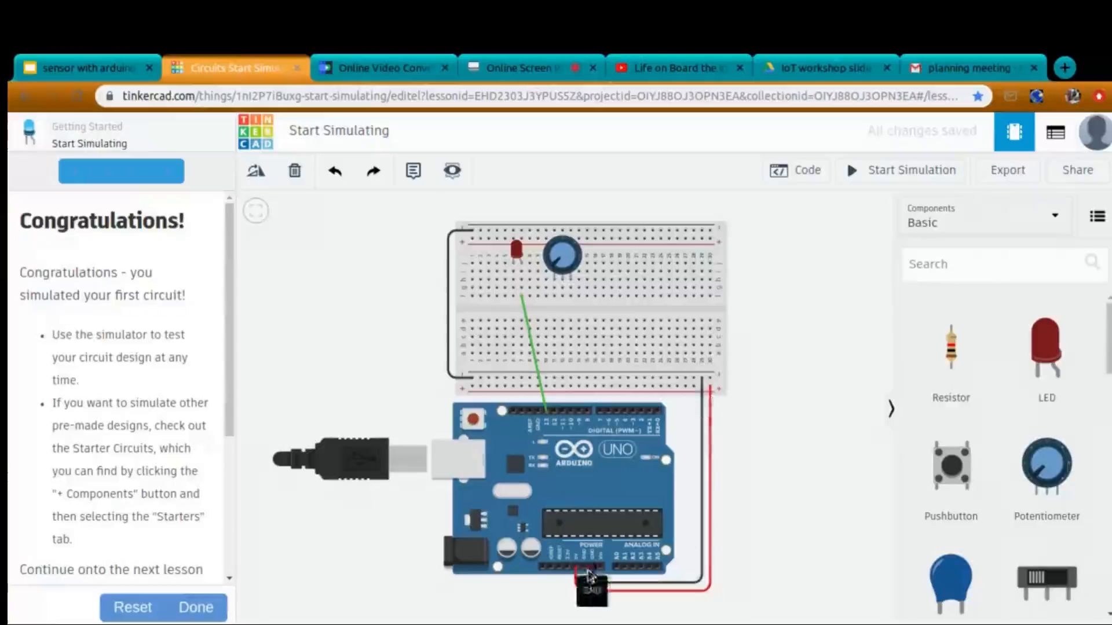
Connect the lower negative rail to the potentiometer's left terminal column with a black wire.
scroll(745, 519, down, 2)
scroll(745, 518, up, 1)
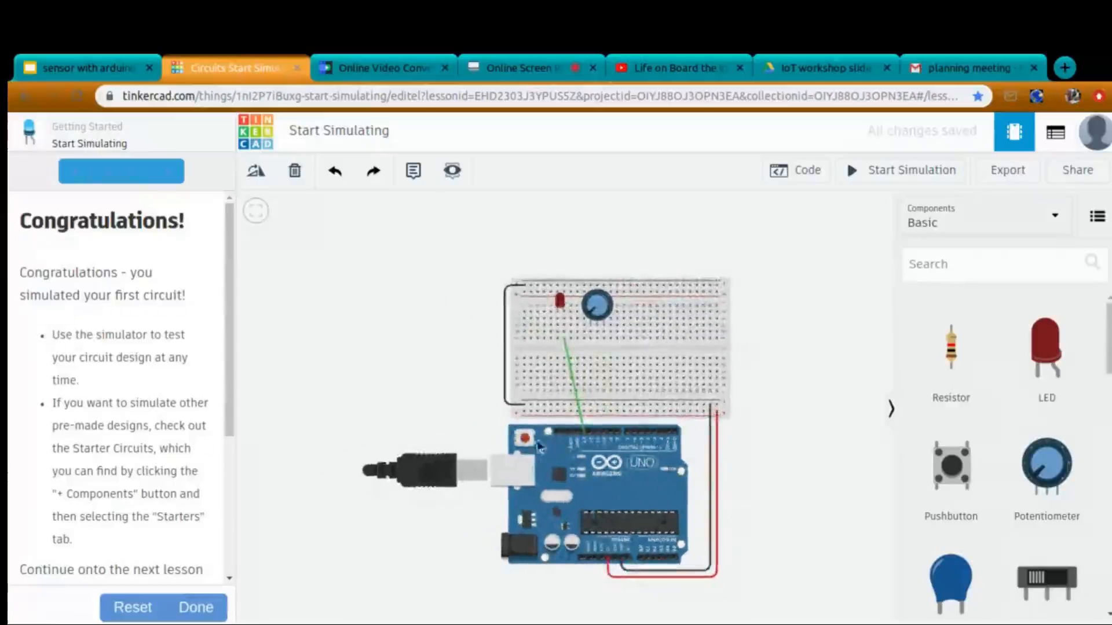
drag(447, 389, 365, 359)
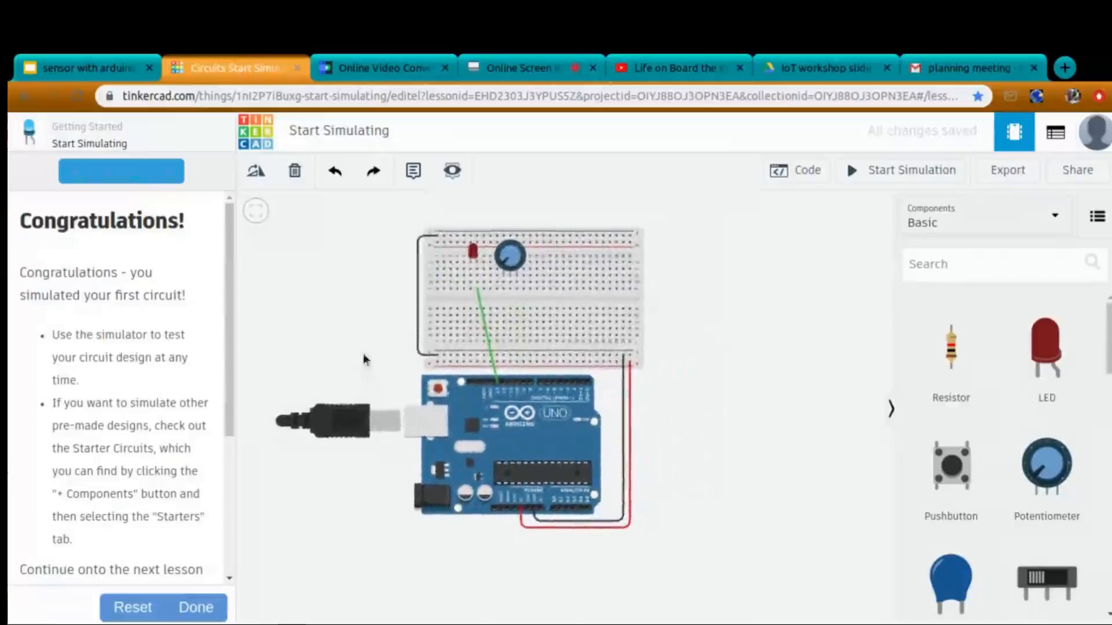
click(504, 357)
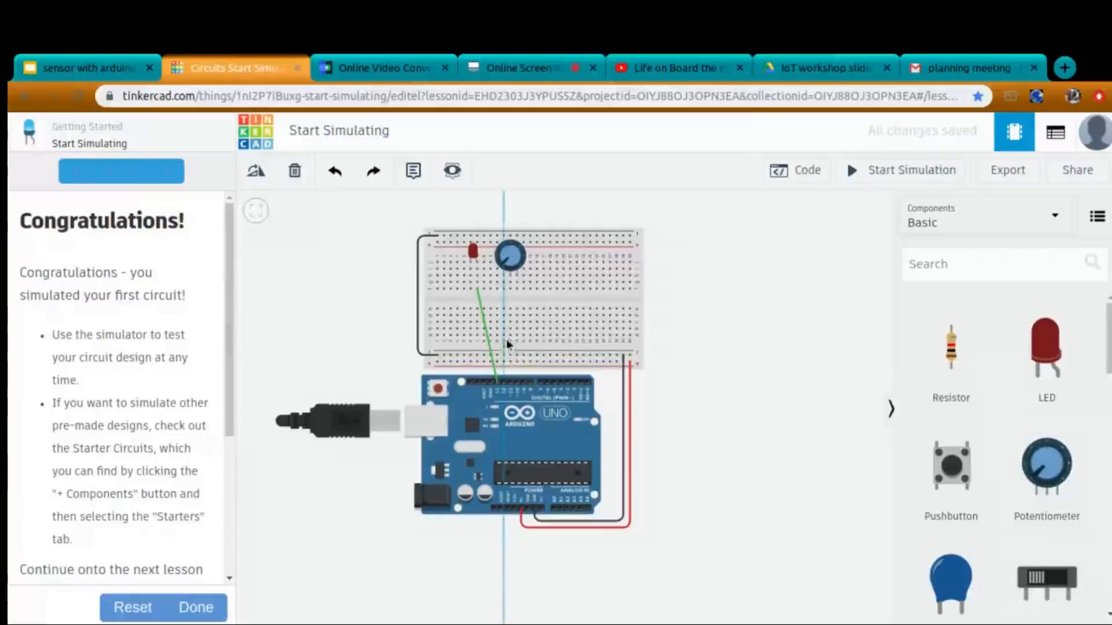
click(504, 288)
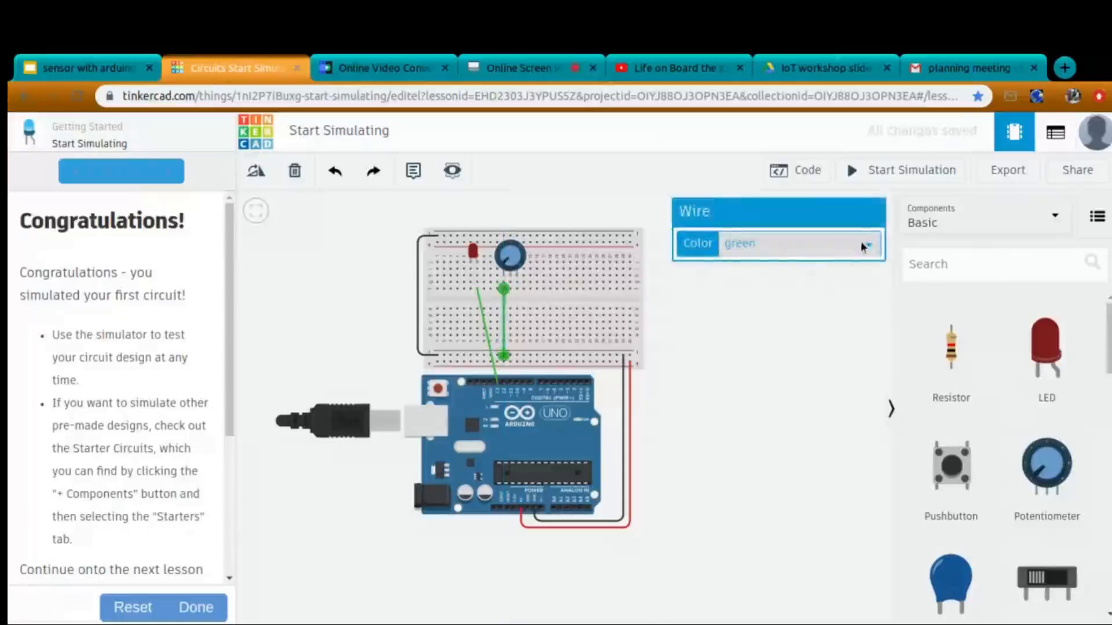
click(720, 290)
click(717, 314)
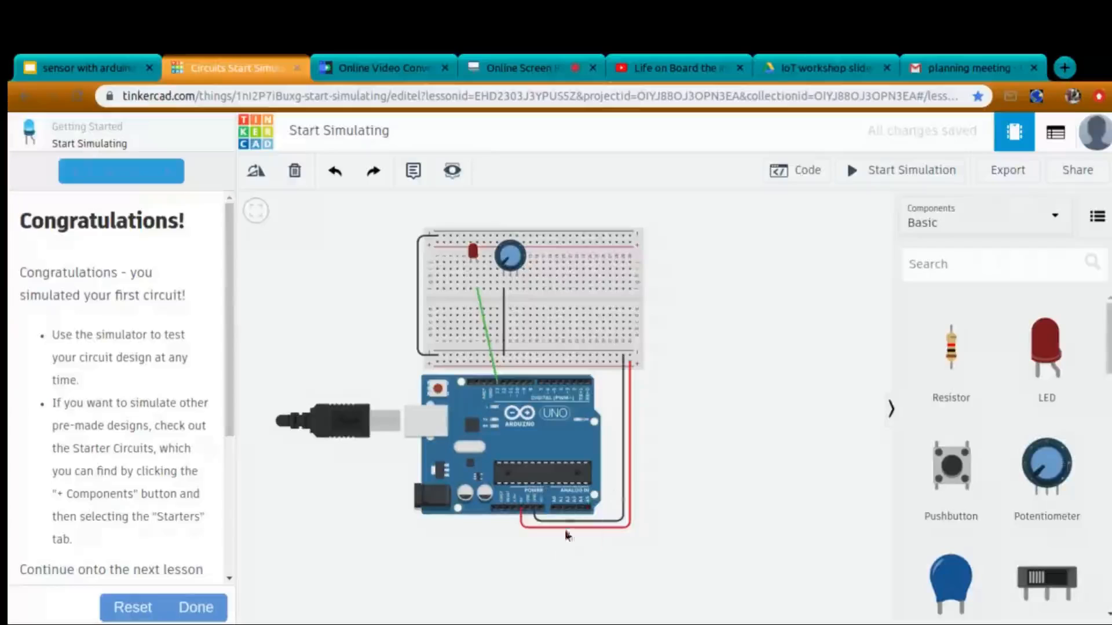
Connect the lower negative rail to the potentiometer's right terminal column with a red wire.
click(530, 358)
click(517, 289)
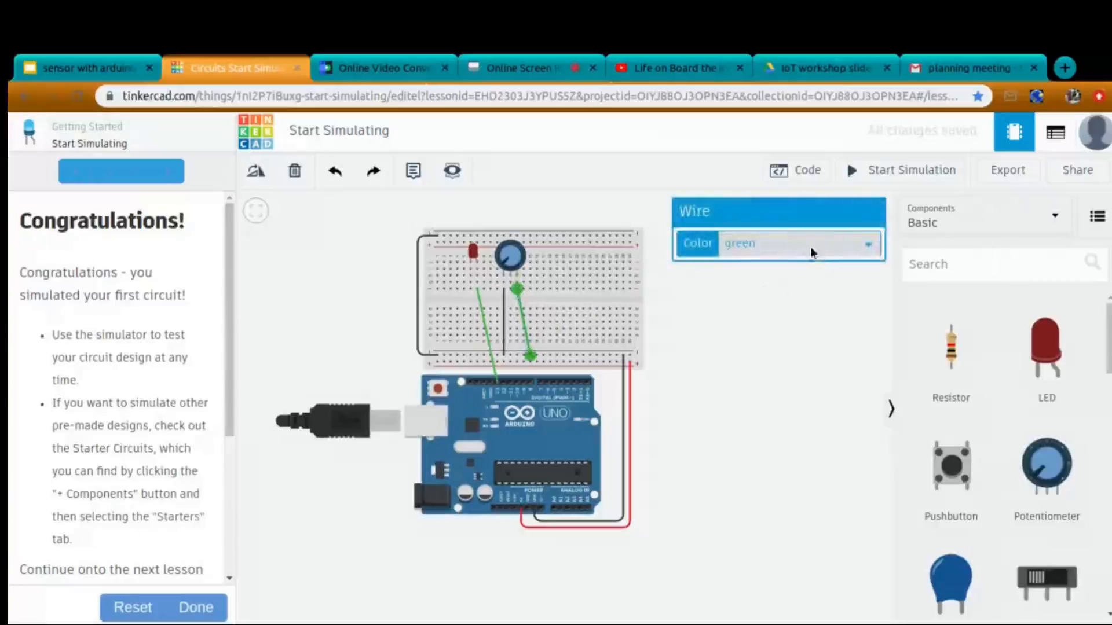
click(811, 246)
click(799, 293)
click(740, 377)
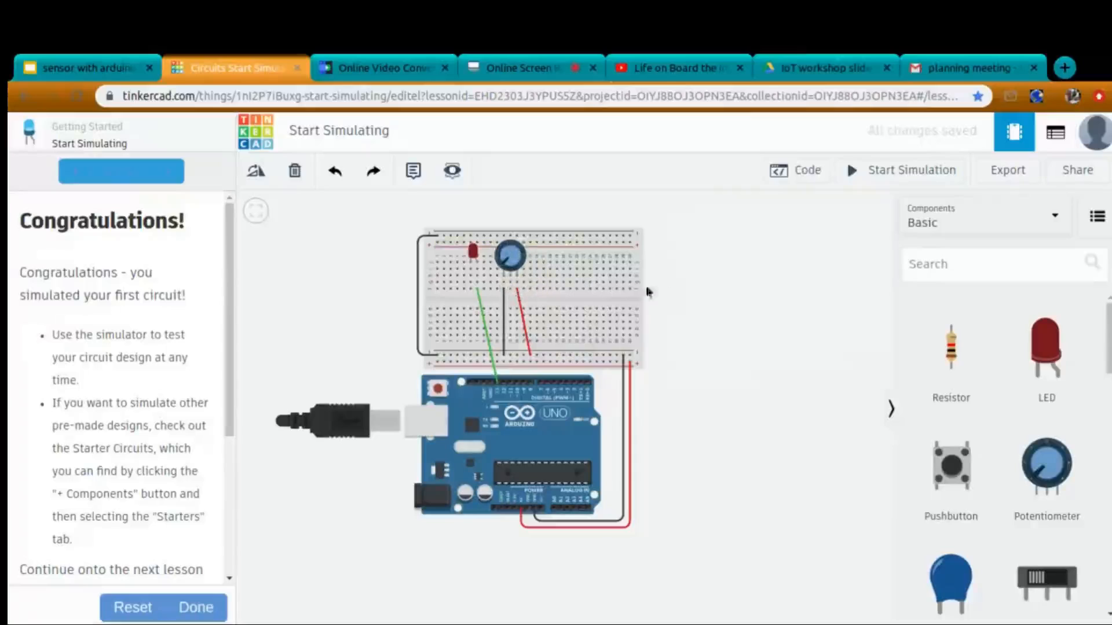
Connect the potentiometer's wiper column to Arduino analog pin A0 and make the wire yellow.
click(512, 290)
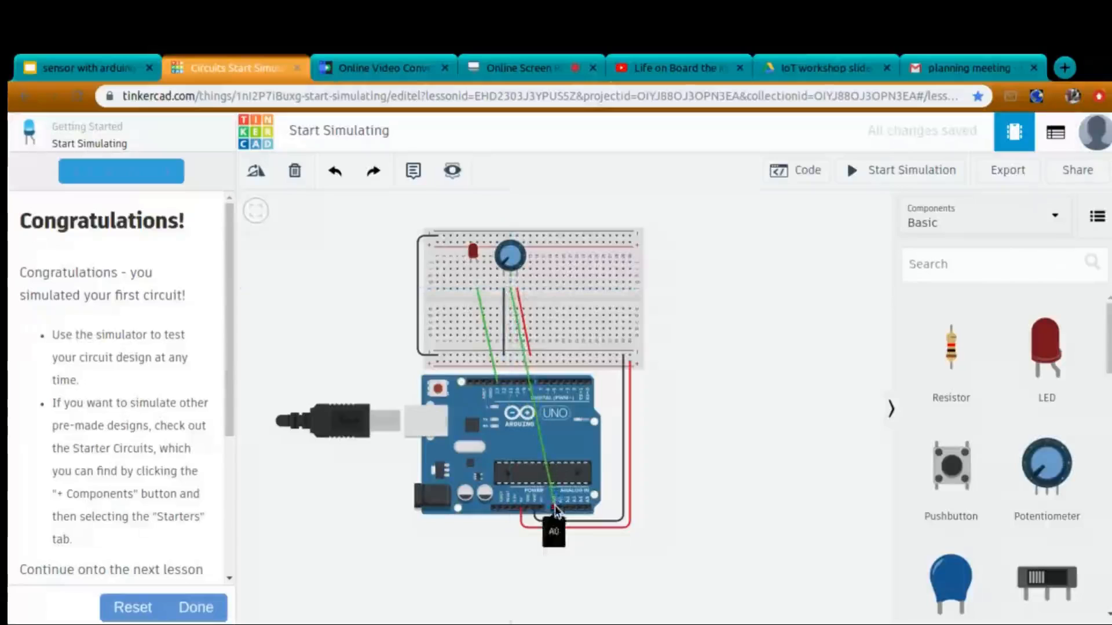
click(554, 510)
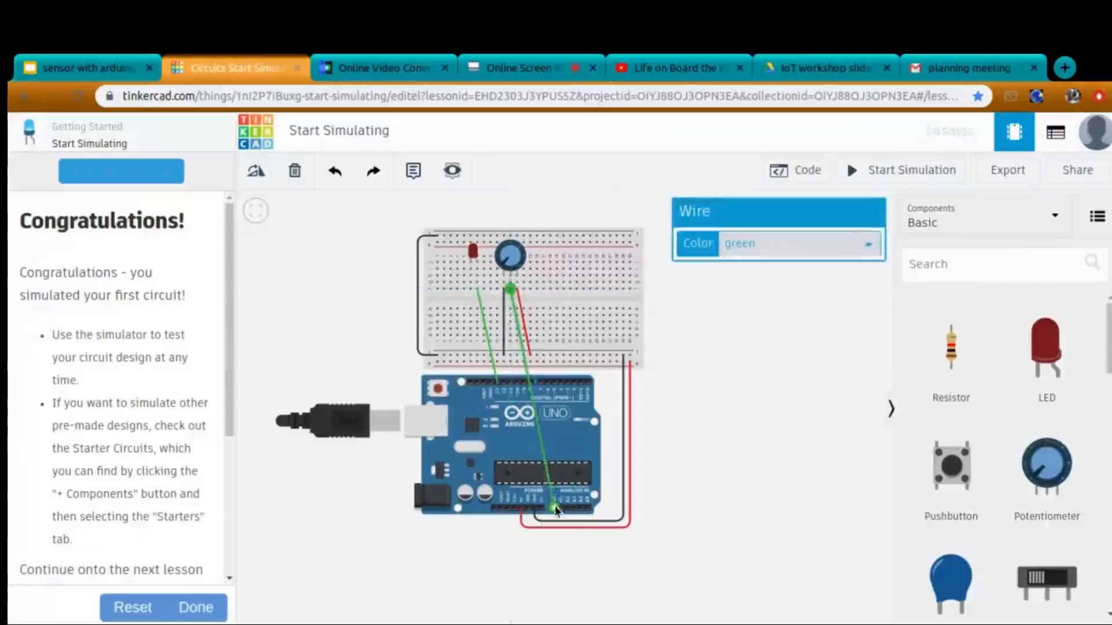
click(703, 380)
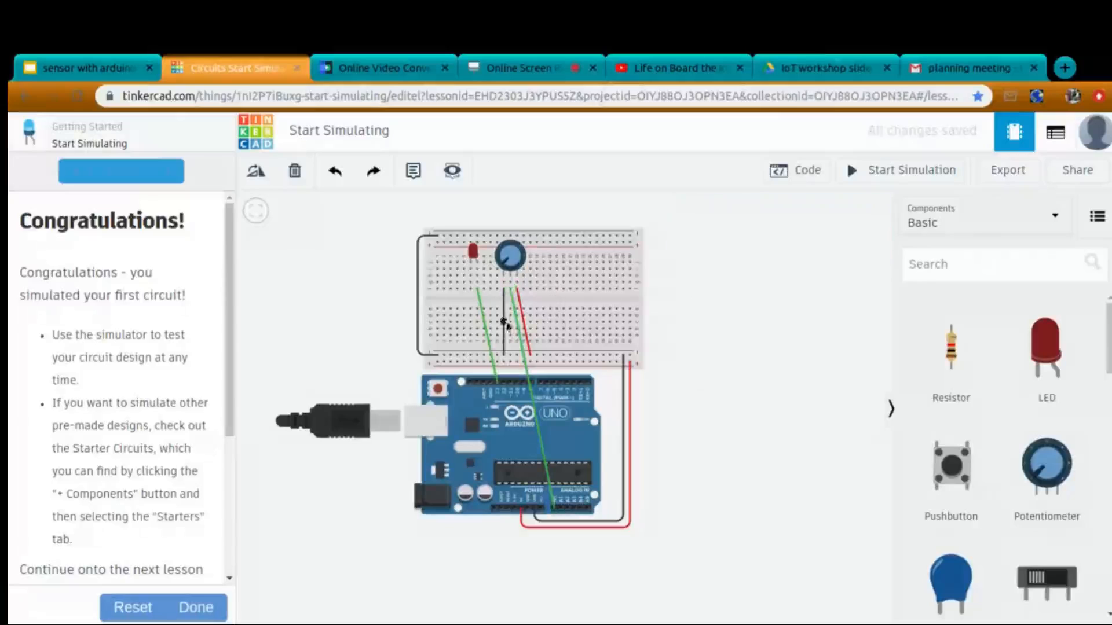
click(519, 330)
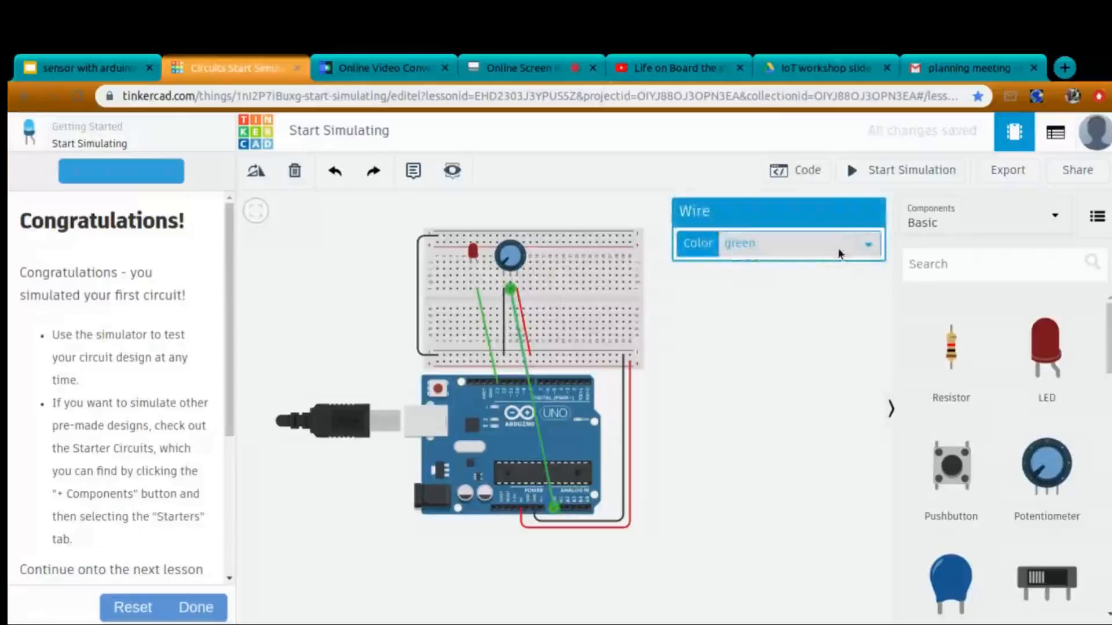
click(755, 315)
click(717, 353)
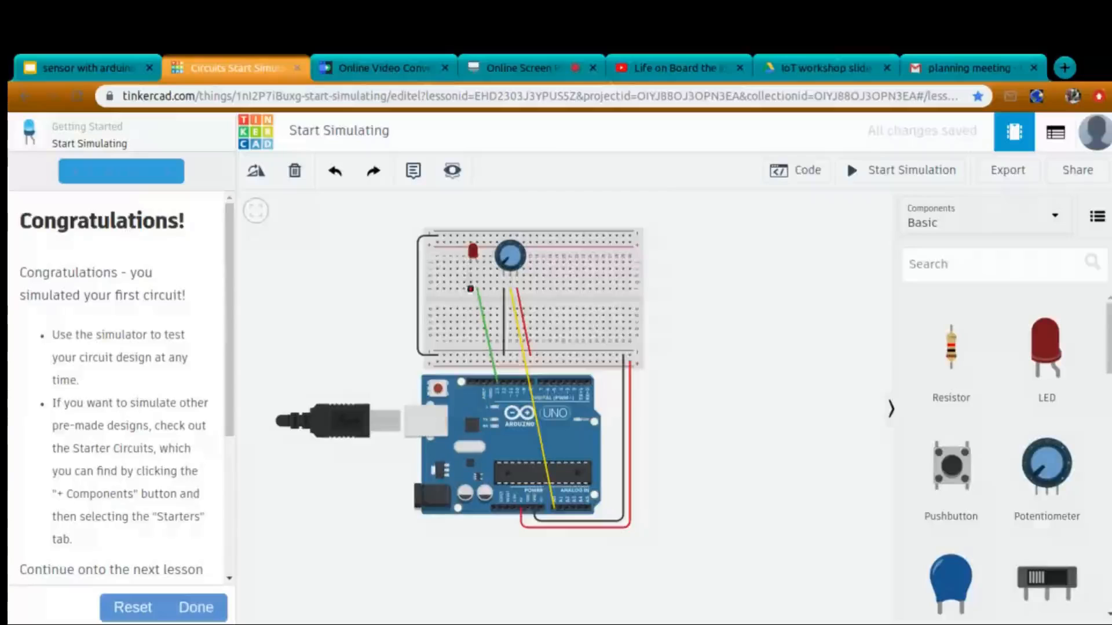
Connect the column of the LED's left leg to the upper negative rail with a black wire.
click(471, 287)
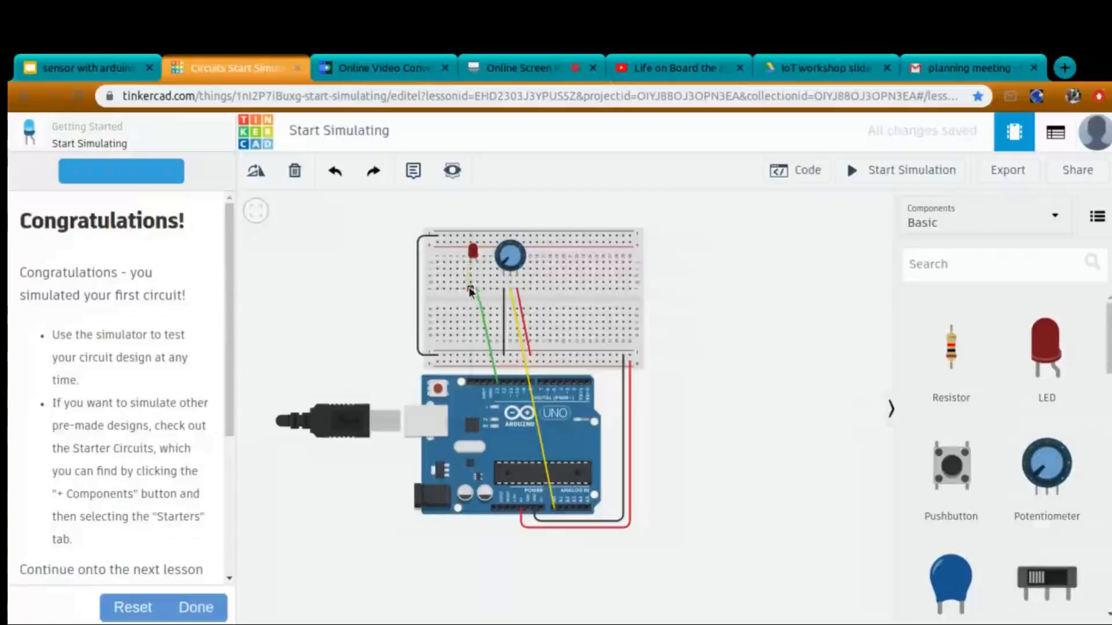
click(450, 233)
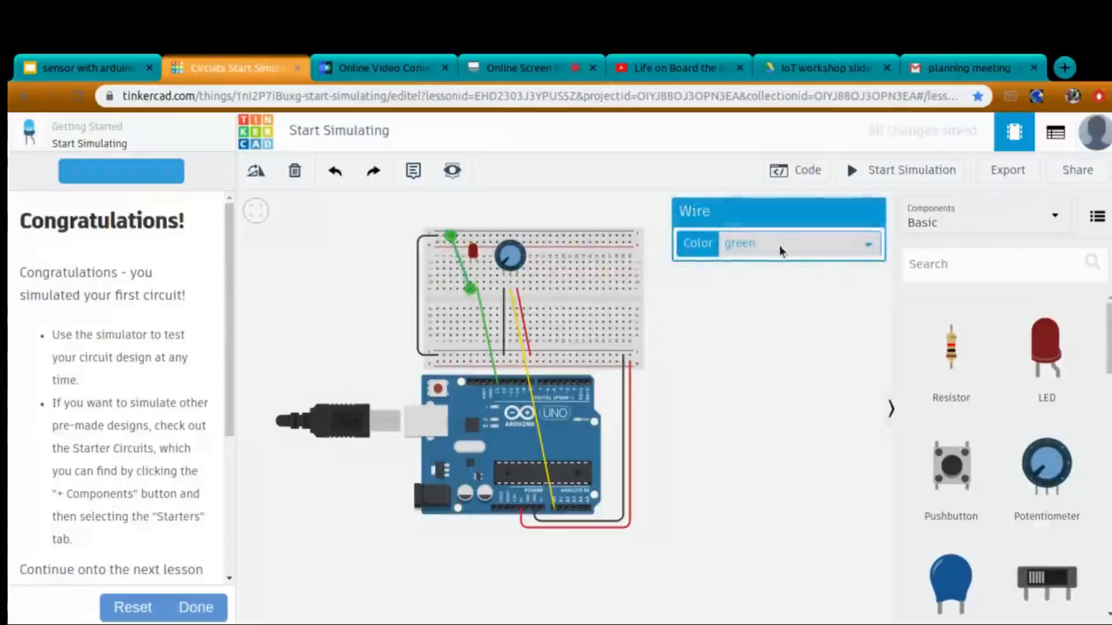
click(746, 267)
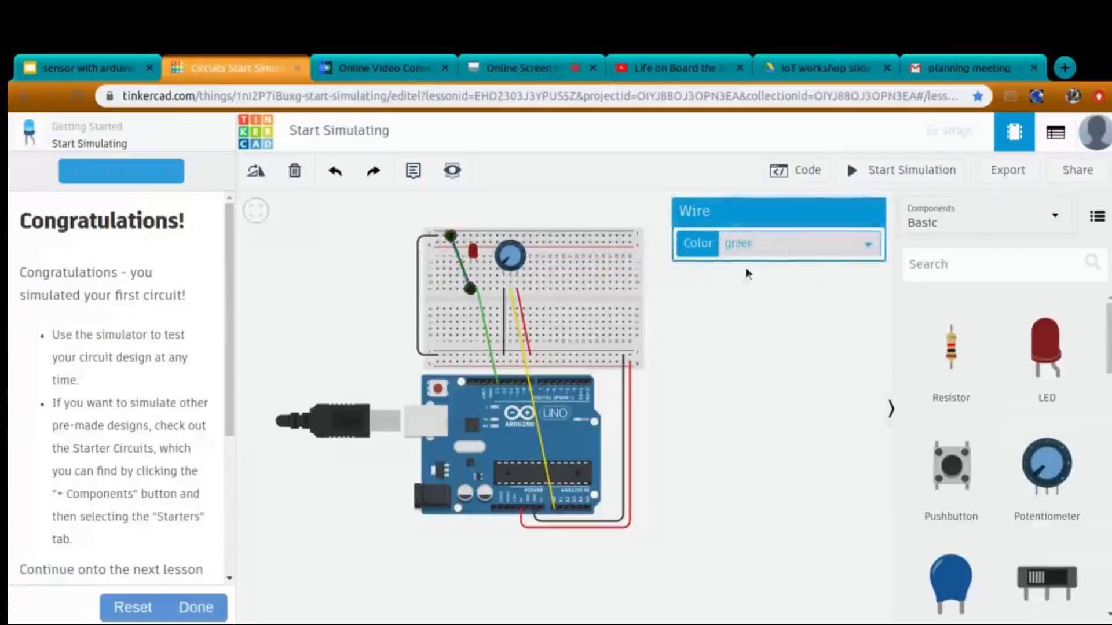
click(728, 336)
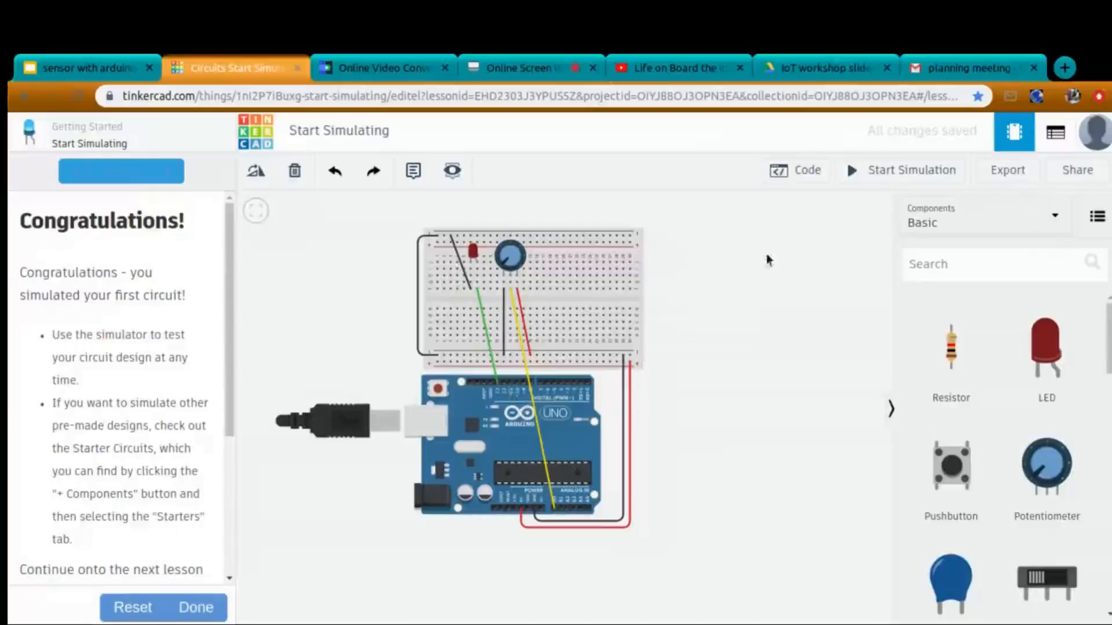
Show the Arduino code beside the circuit with the debugger hidden and start the simulation.
click(809, 182)
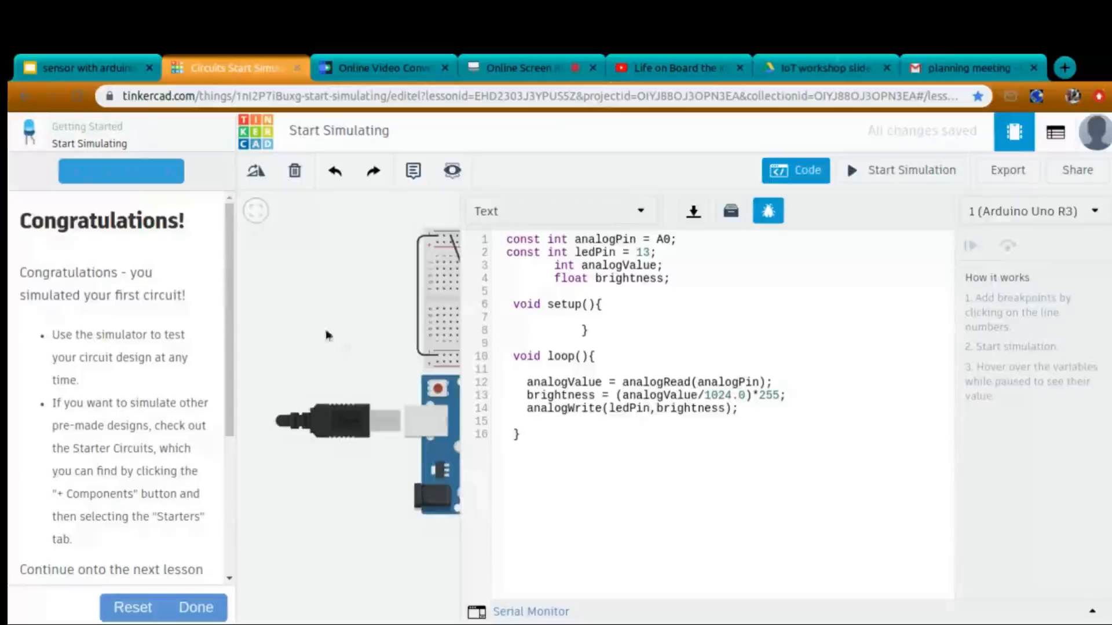
scroll(348, 349, down, 3)
drag(243, 376, 245, 349)
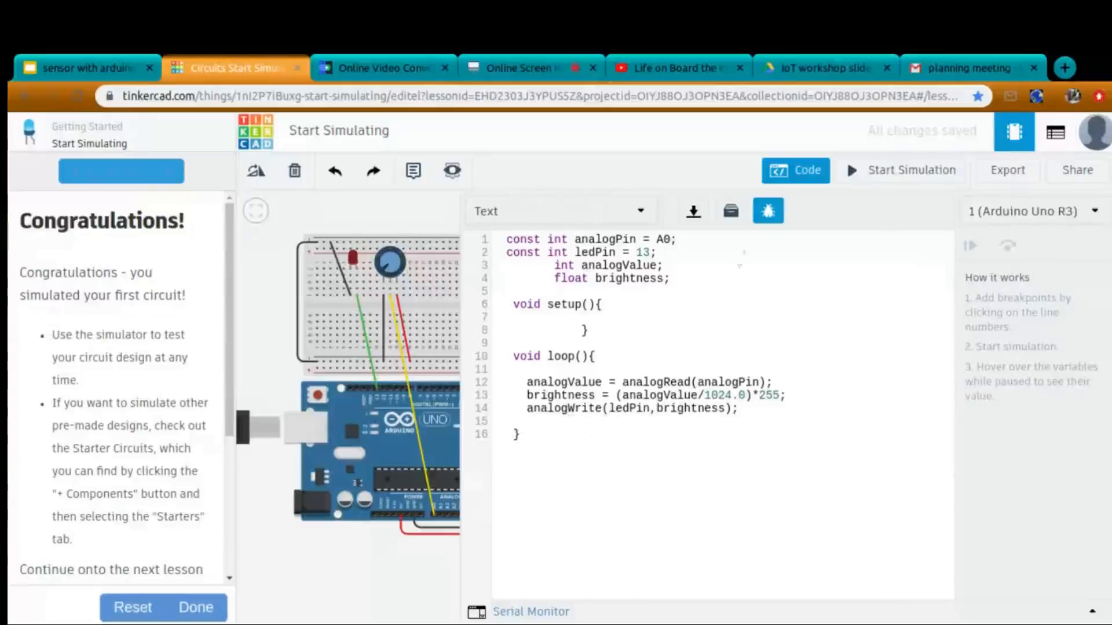
click(765, 222)
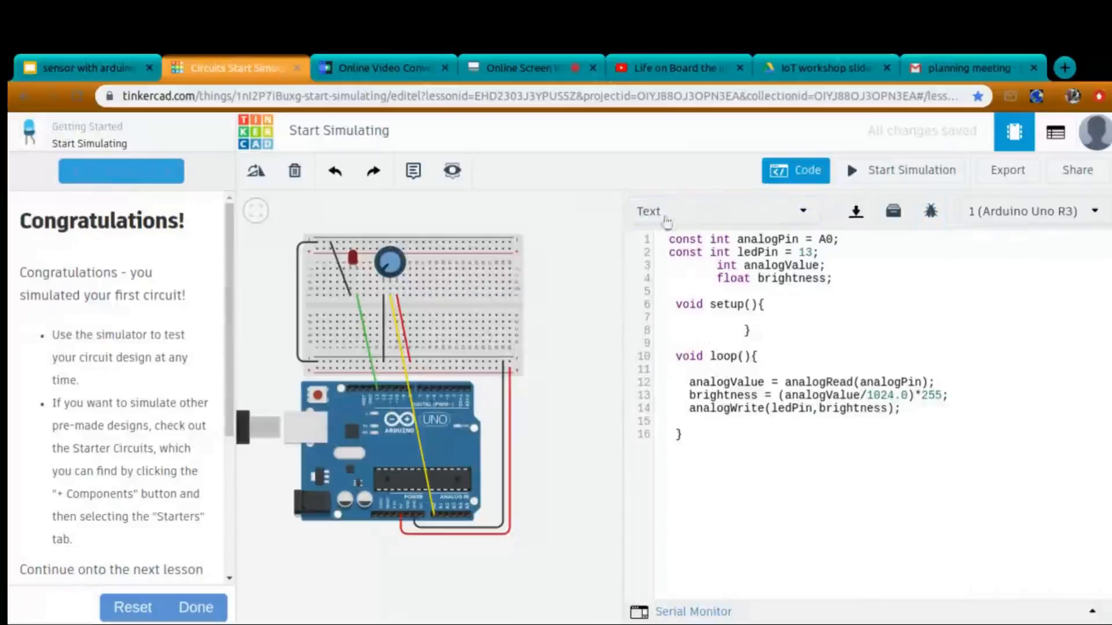
click(910, 174)
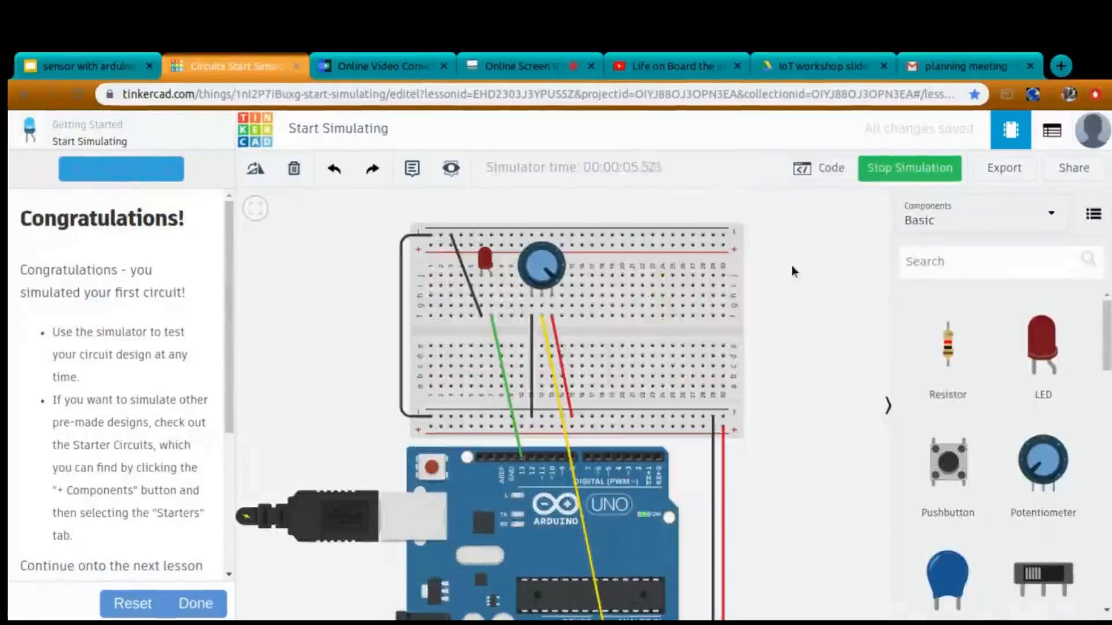
Replace the potentiometer's red wire with one from the lower positive rail to its right terminal column and start the simulation.
click(560, 357)
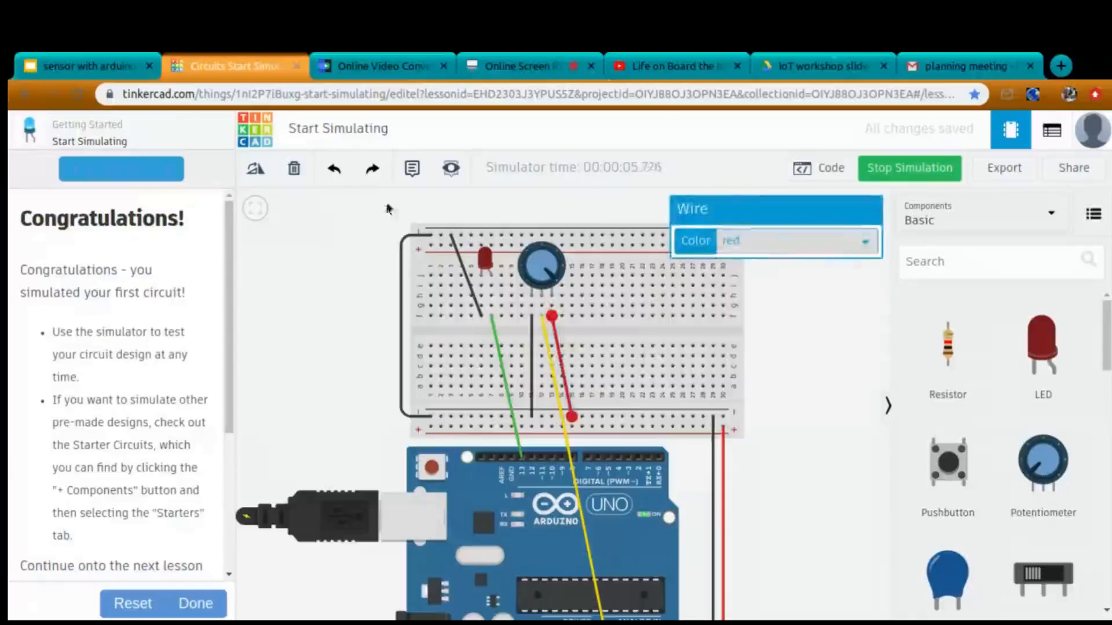
click(294, 168)
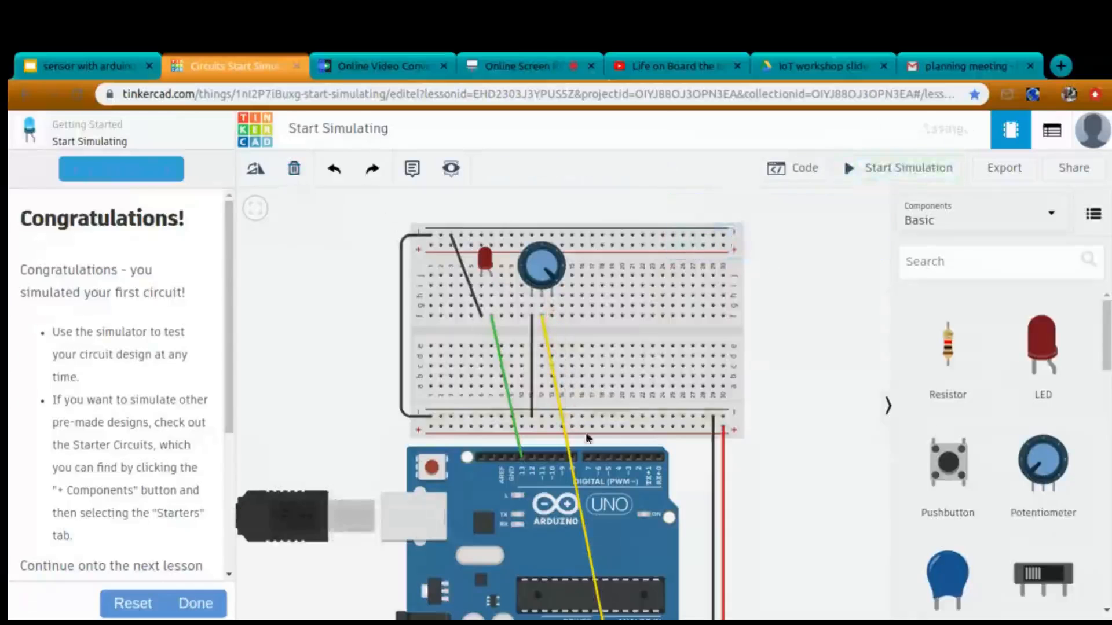
click(571, 426)
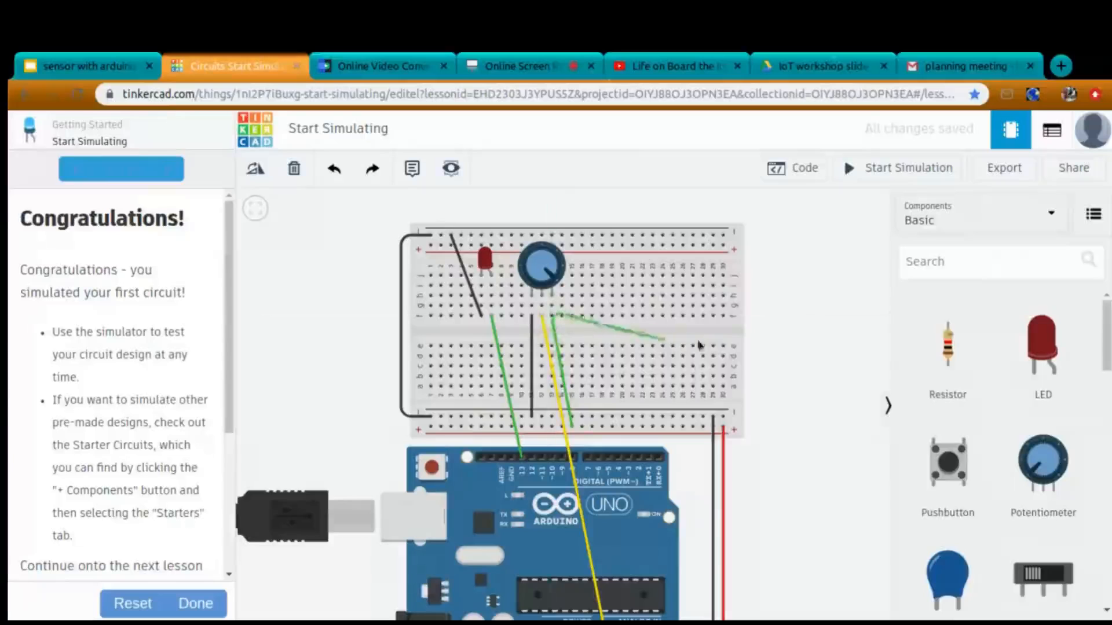
click(551, 316)
click(789, 341)
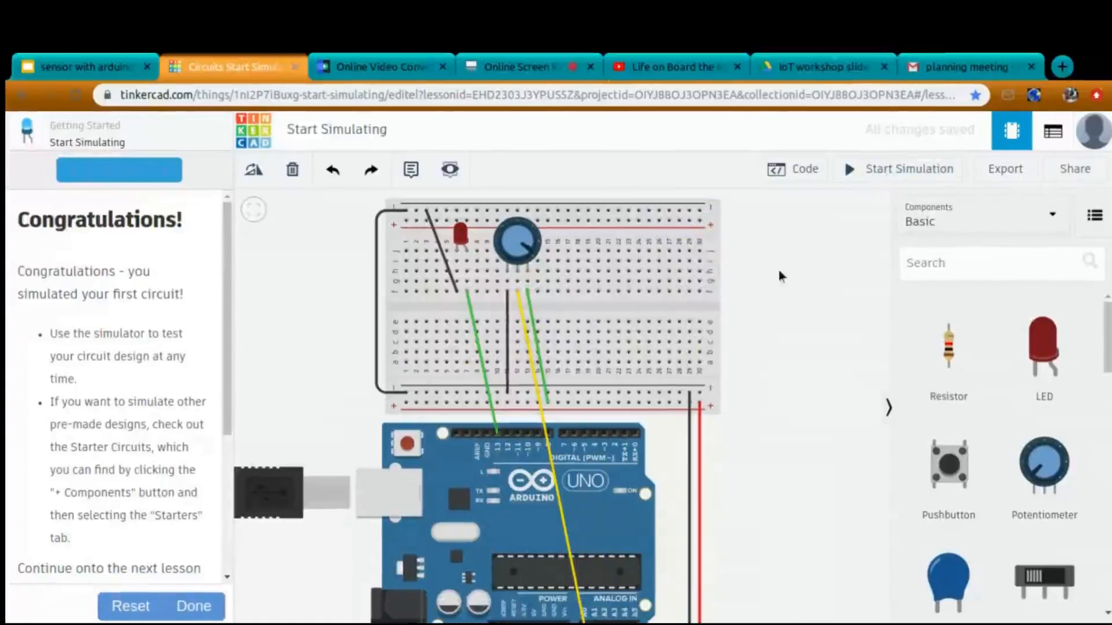
click(877, 170)
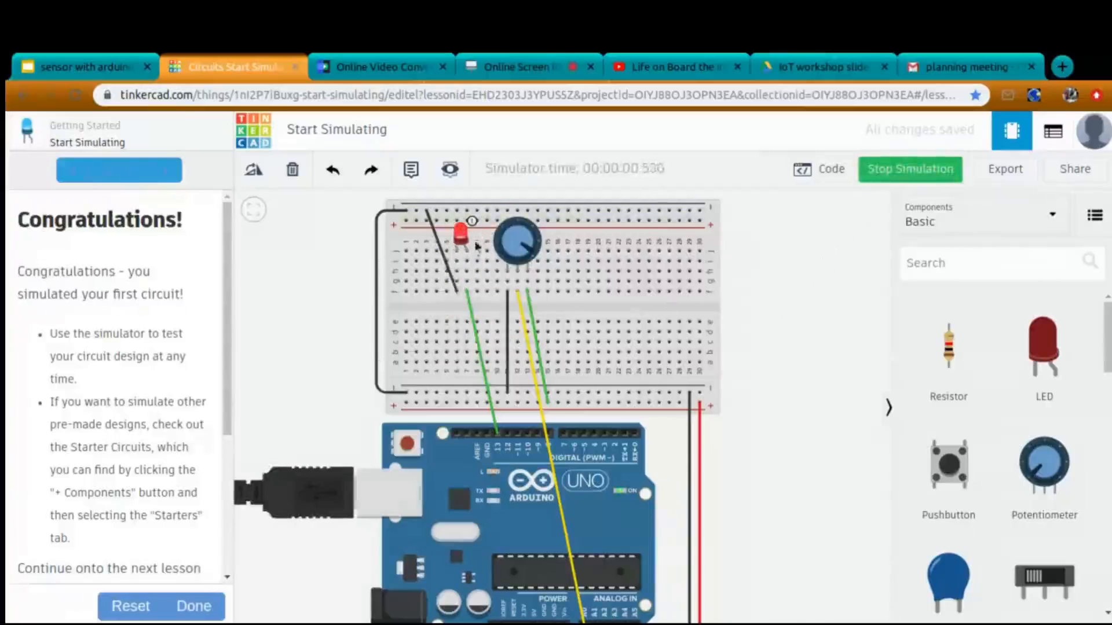
Turn the potentiometer's knob down and back up to test the LED's response, and stop the simulation.
mouse_move(453, 246)
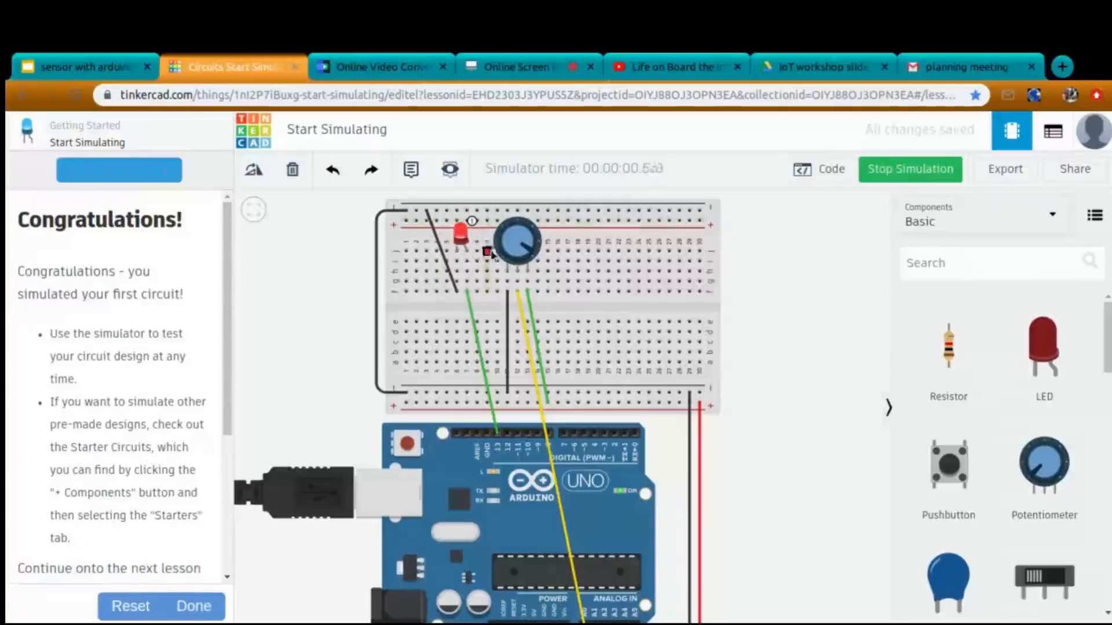
drag(528, 251, 507, 238)
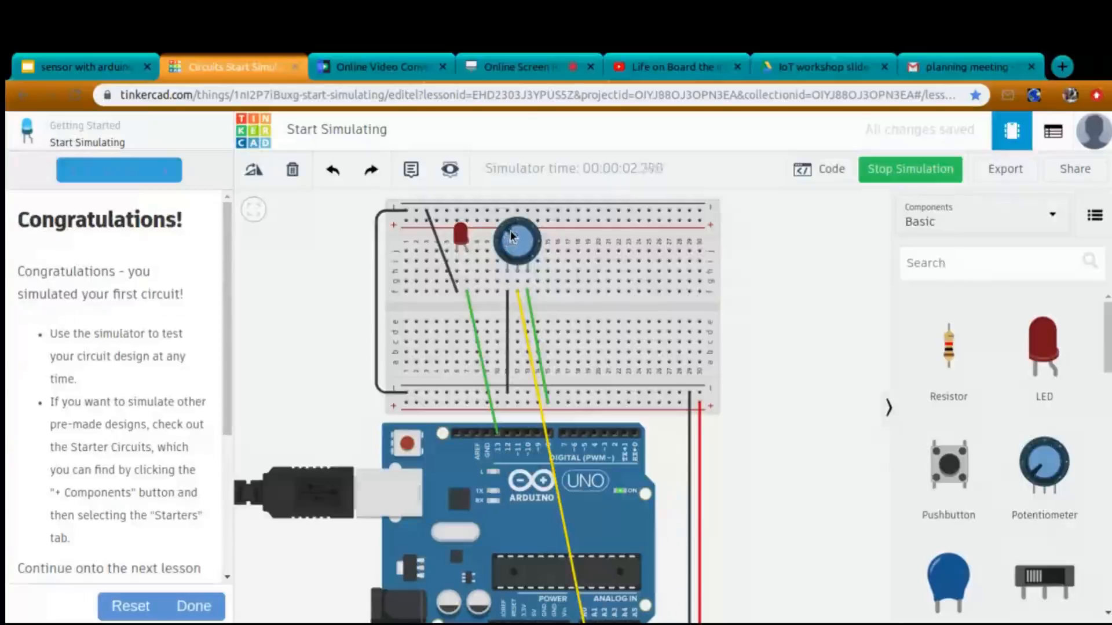
drag(520, 240, 534, 248)
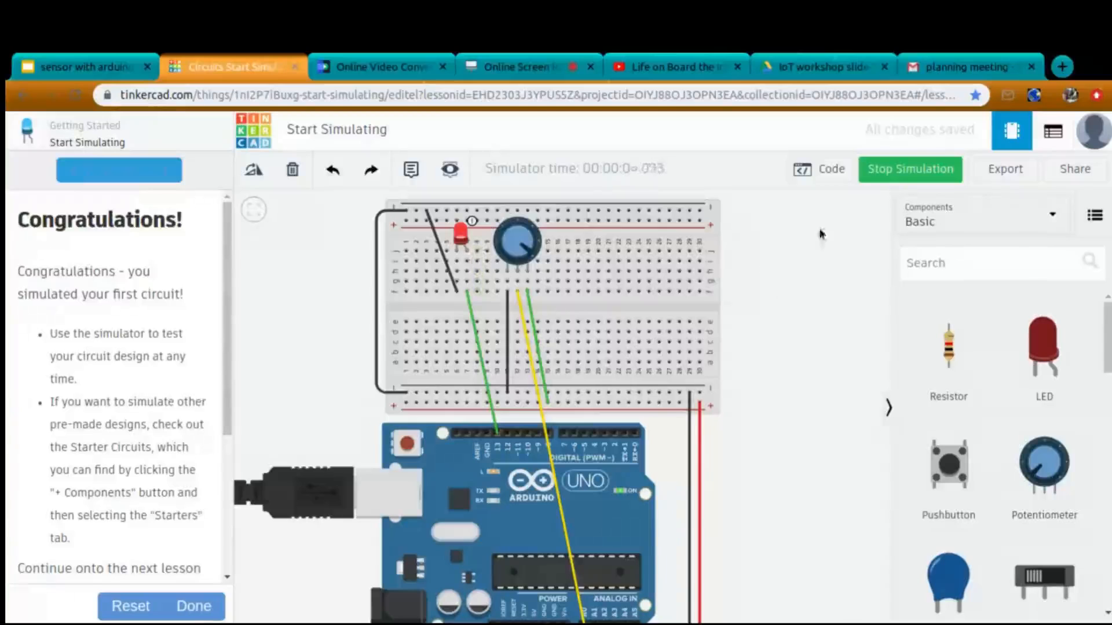
click(897, 178)
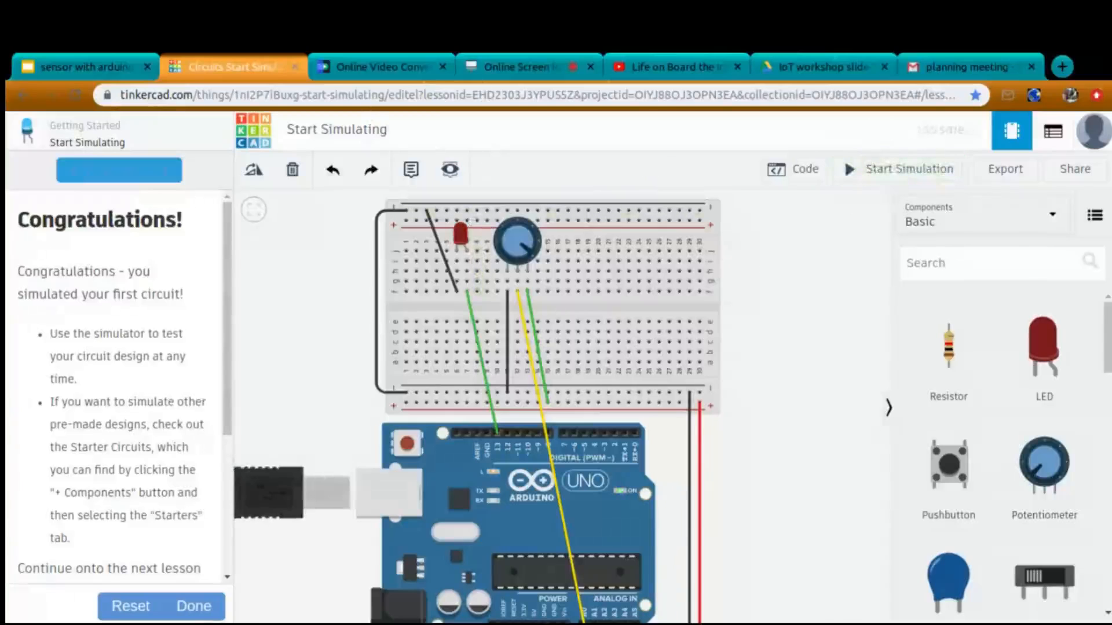
click(519, 68)
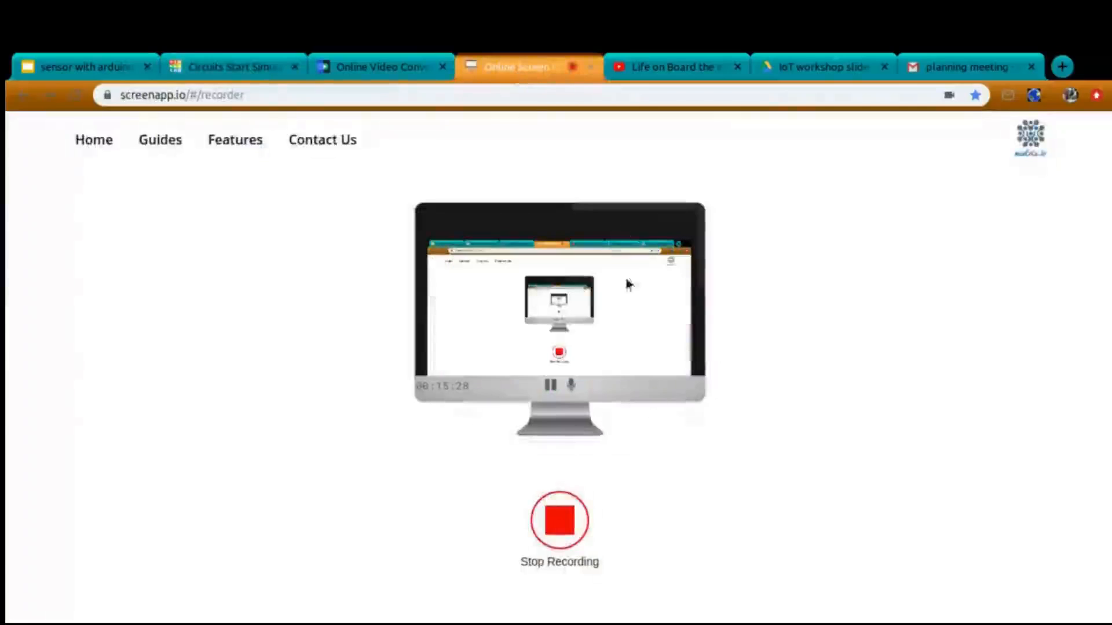
click(556, 521)
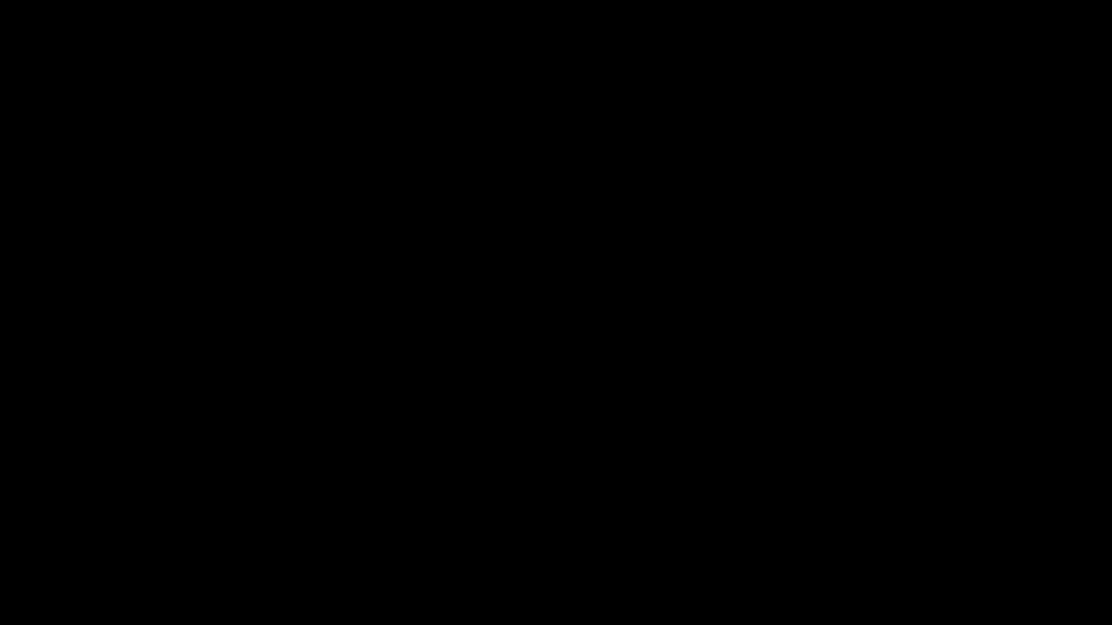